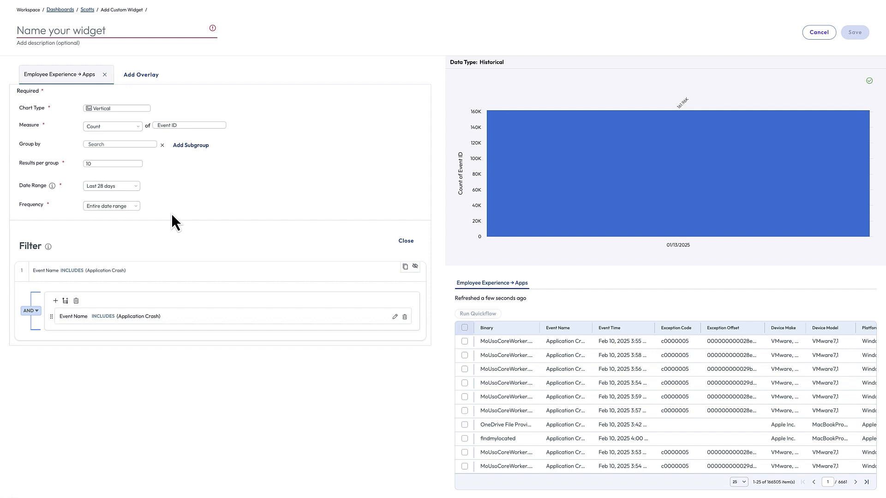
Keep the date range at Last 28 days and set the frequency to 1 day.
{"action": "left_click", "coordinate": [111, 186]}
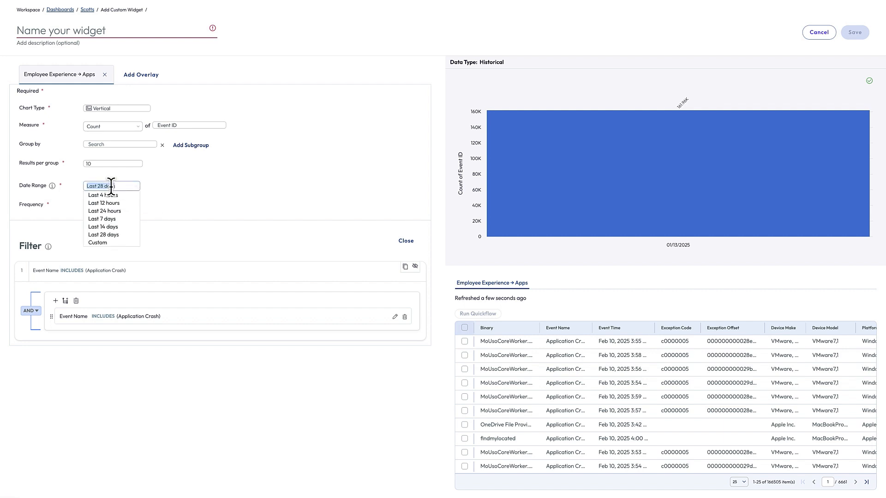
{"action": "left_click", "coordinate": [170, 194]}
{"action": "left_click", "coordinate": [126, 206]}
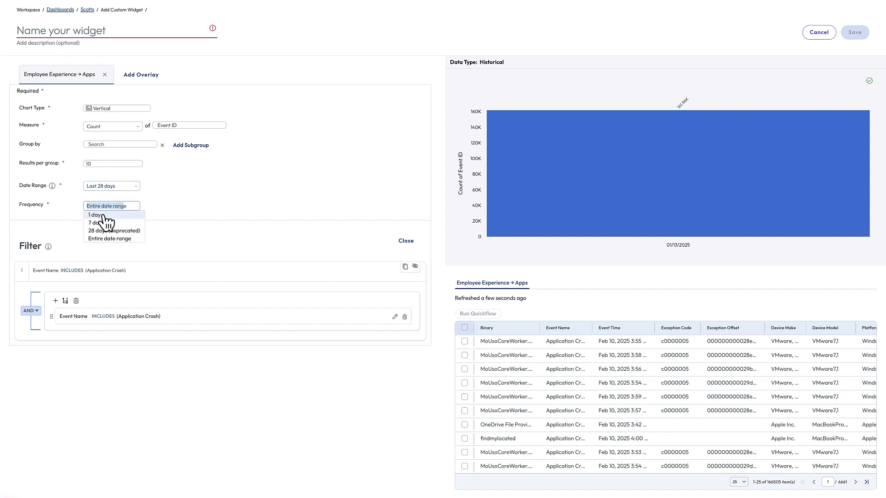
{"action": "left_click", "coordinate": [102, 215]}
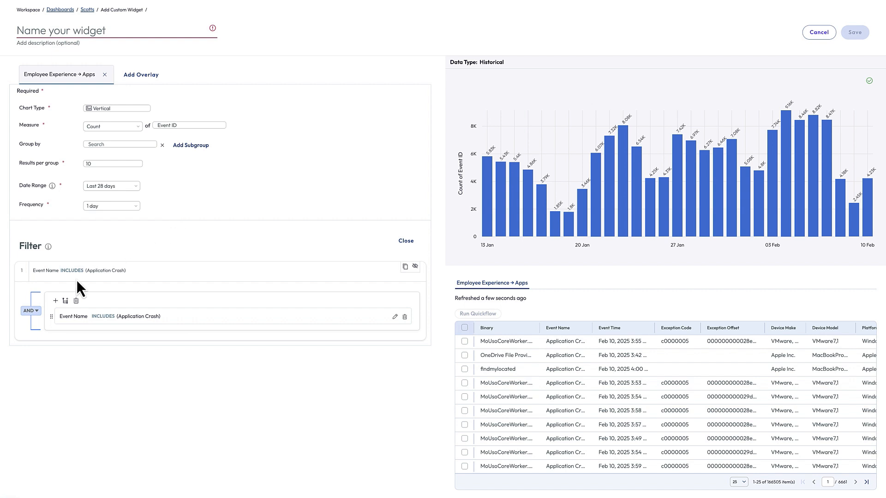
Add a second filter rule: Platform includes Windows Desktop.
{"action": "left_click", "coordinate": [56, 300]}
{"action": "left_click", "coordinate": [77, 344]}
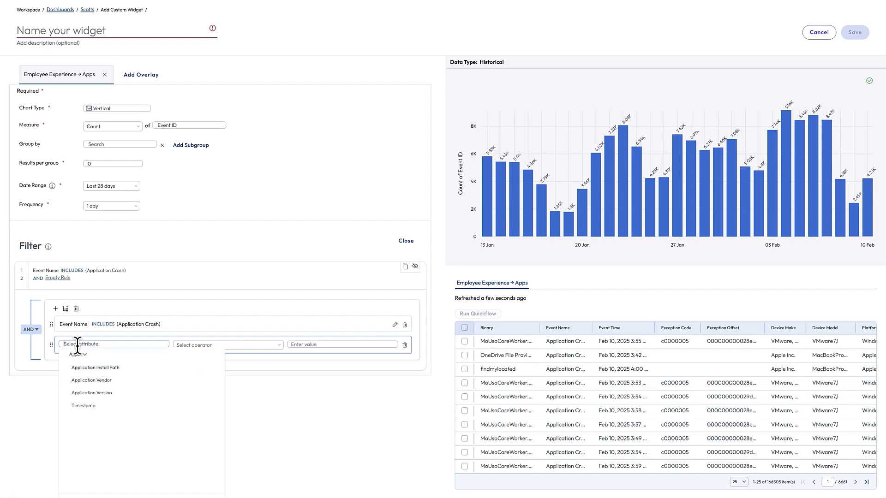
{"action": "type", "text": "pla"}
{"action": "left_click", "coordinate": [98, 381]}
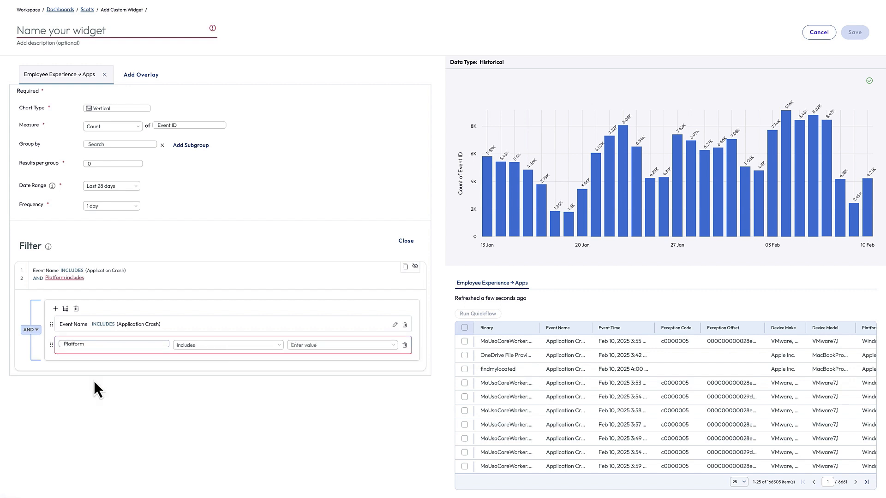
{"action": "left_click", "coordinate": [312, 345]}
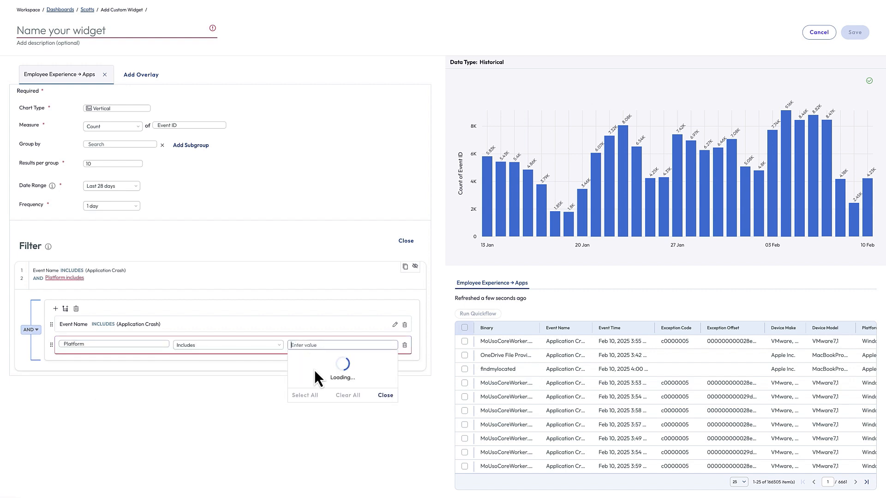
{"action": "left_click", "coordinate": [316, 364]}
{"action": "left_click", "coordinate": [302, 249]}
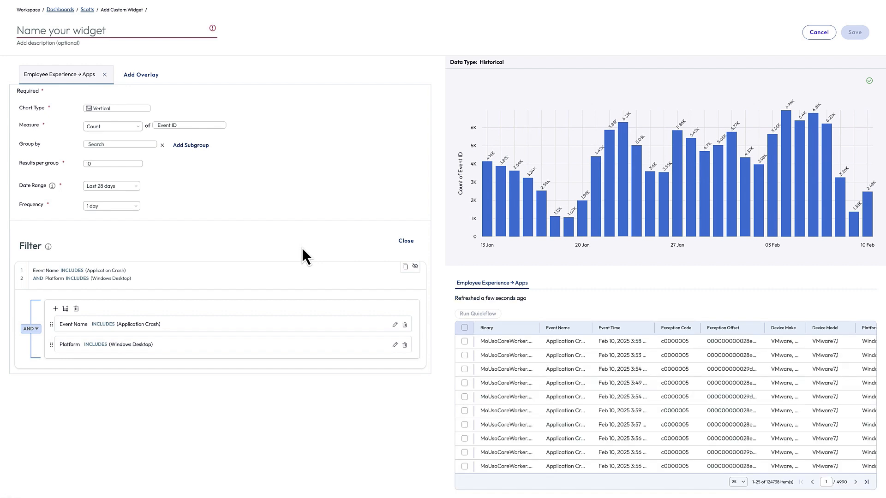
Group the daily crash counts by Binary.
{"action": "left_click", "coordinate": [114, 144]}
{"action": "type", "text": "bin"}
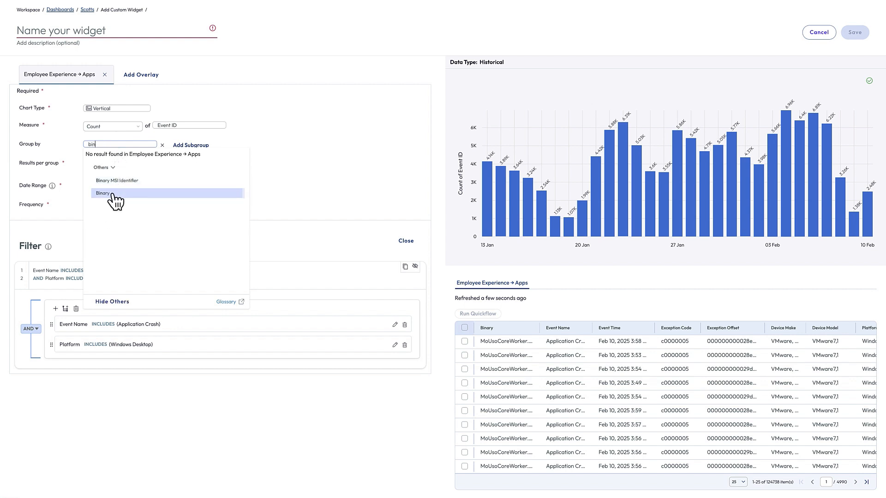
{"action": "left_click", "coordinate": [116, 196]}
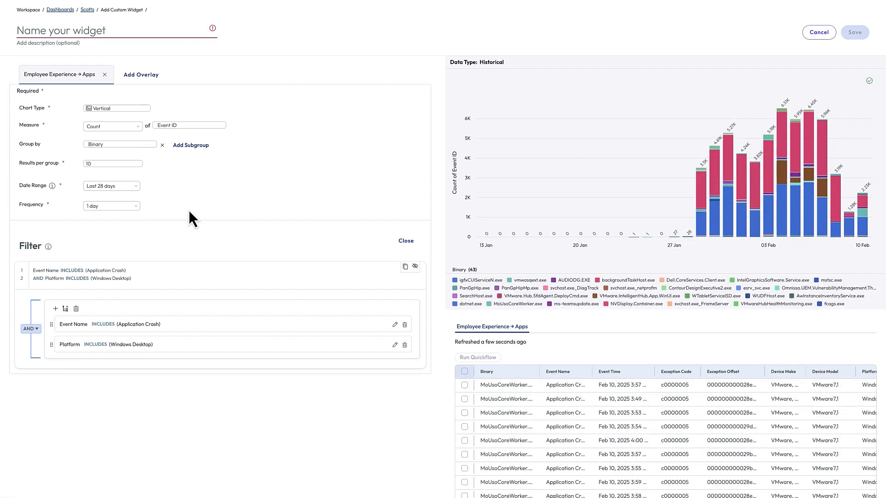
Switch the chart type to Table and, after trying Entire date range, set frequency to 7 days.
{"action": "left_click", "coordinate": [115, 203]}
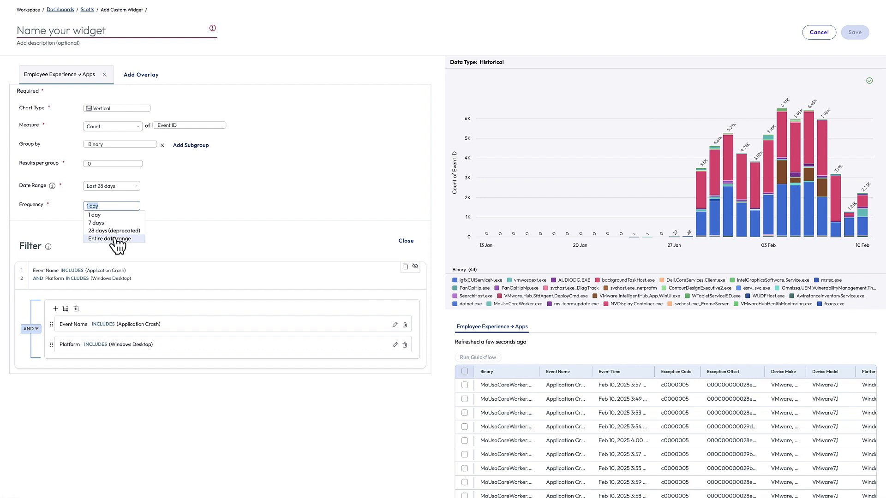
{"action": "left_click", "coordinate": [115, 109]}
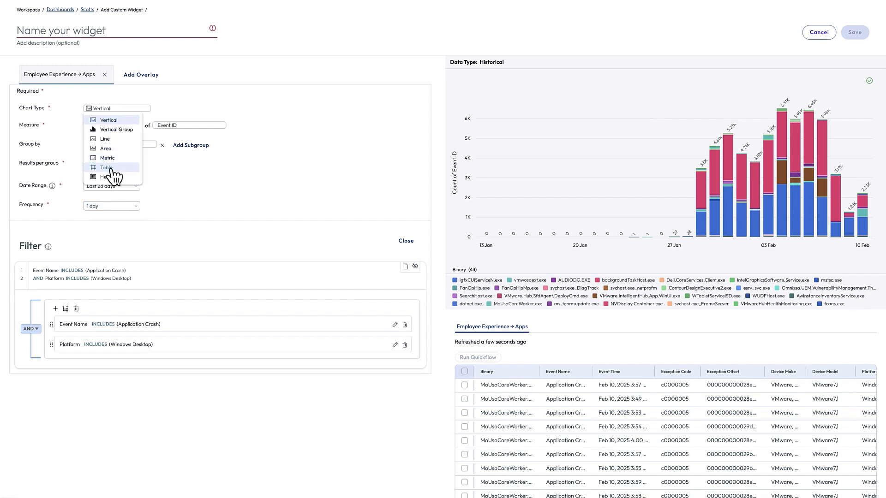
{"action": "left_click", "coordinate": [110, 168]}
{"action": "left_click", "coordinate": [110, 205]}
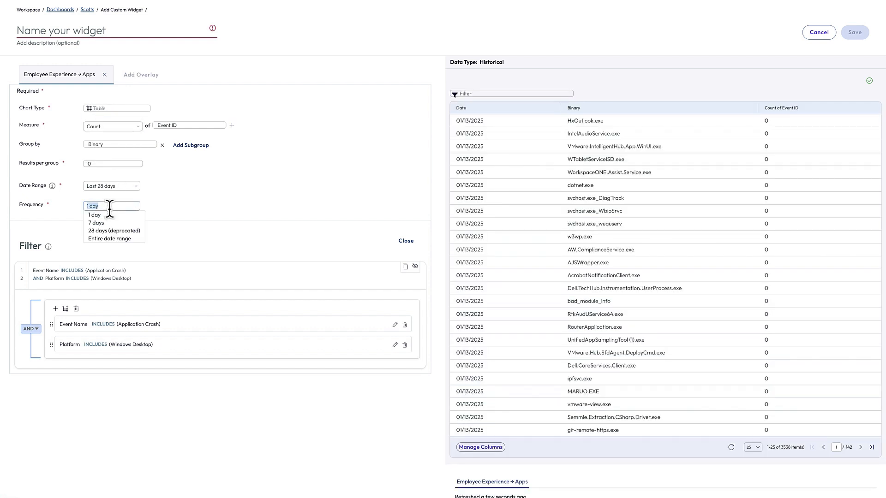
{"action": "left_click", "coordinate": [114, 244]}
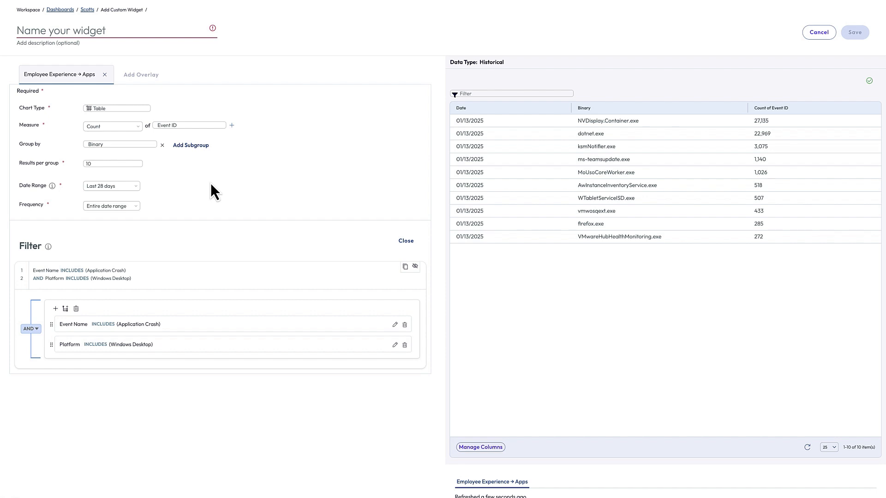
{"action": "left_click", "coordinate": [128, 205]}
{"action": "left_click", "coordinate": [119, 224]}
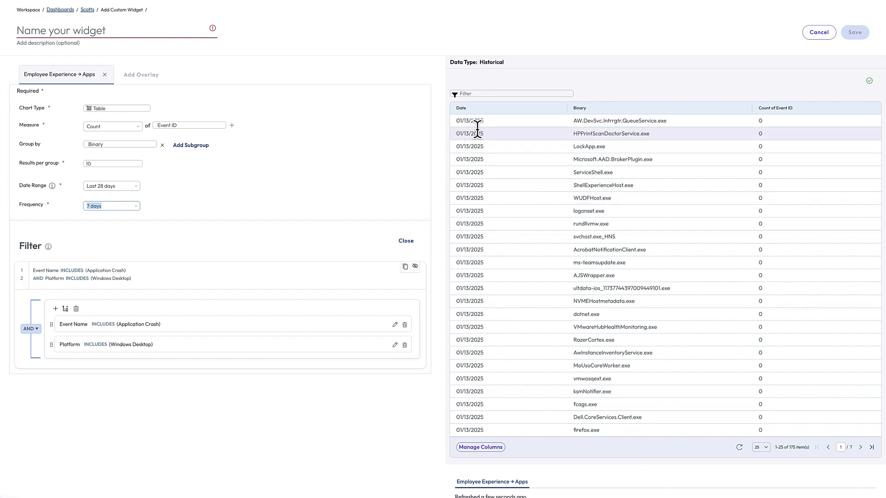
Sort the table by Count of Event ID with the highest counts first.
{"action": "left_click", "coordinate": [776, 109]}
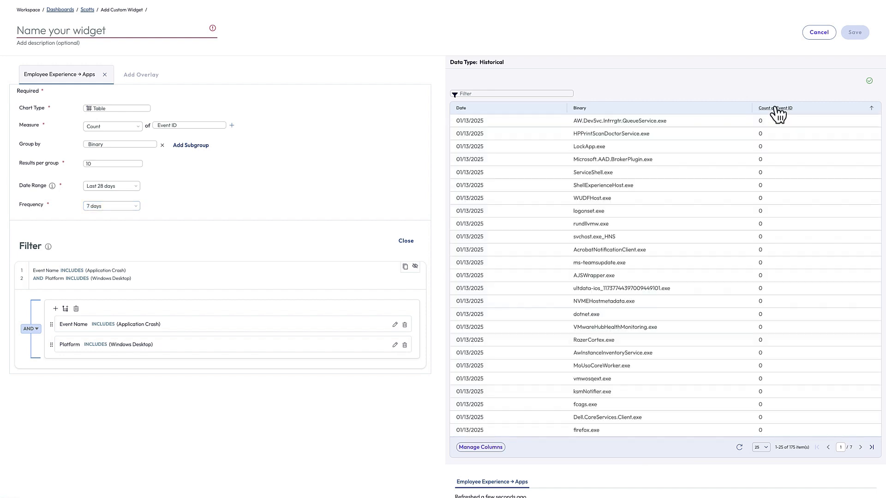
{"action": "left_click", "coordinate": [776, 109]}
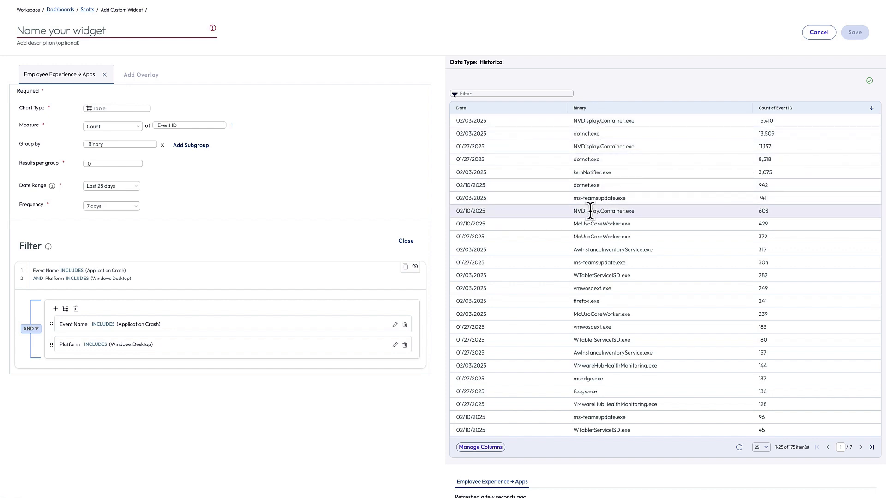
{"action": "left_click", "coordinate": [117, 206]}
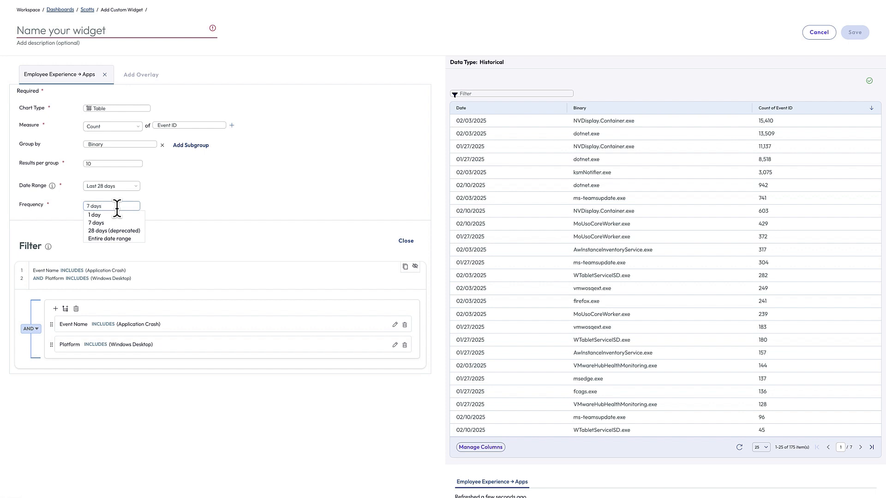
{"action": "left_click", "coordinate": [190, 196]}
{"action": "left_click", "coordinate": [113, 110]}
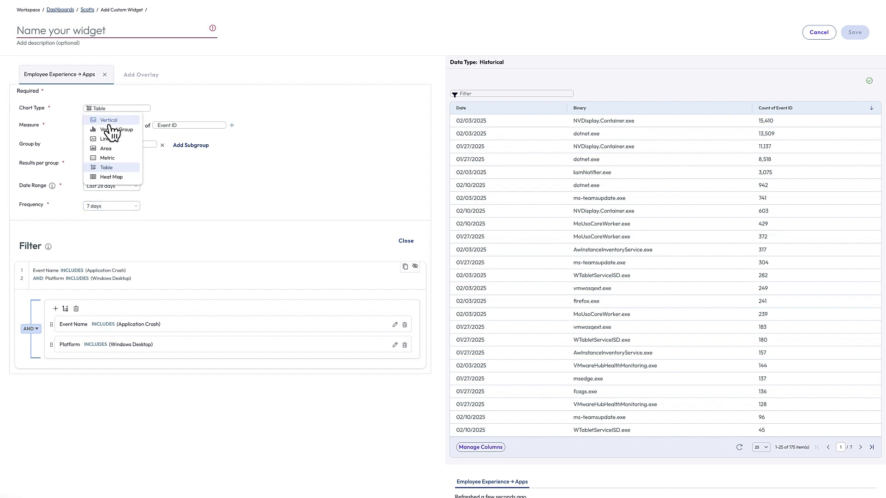
Show the results as a table totalling crashes over the entire date range.
{"action": "left_click", "coordinate": [106, 120]}
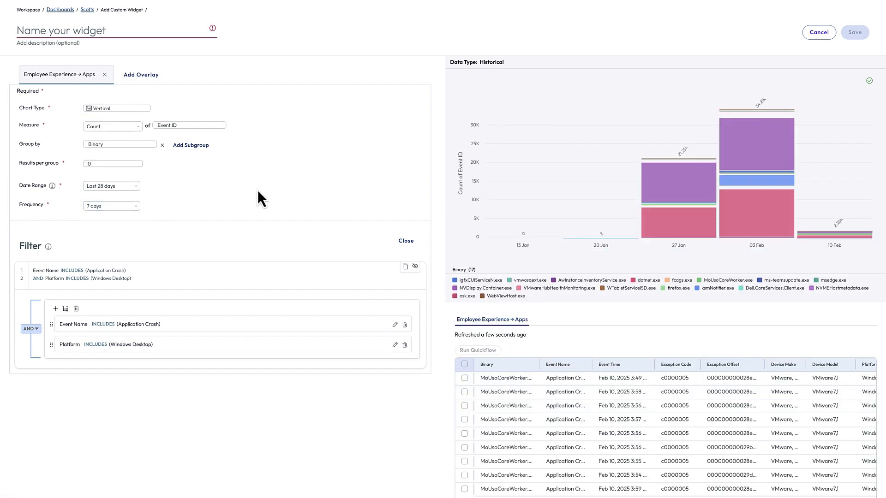
{"action": "left_click", "coordinate": [123, 109]}
{"action": "left_click", "coordinate": [107, 168]}
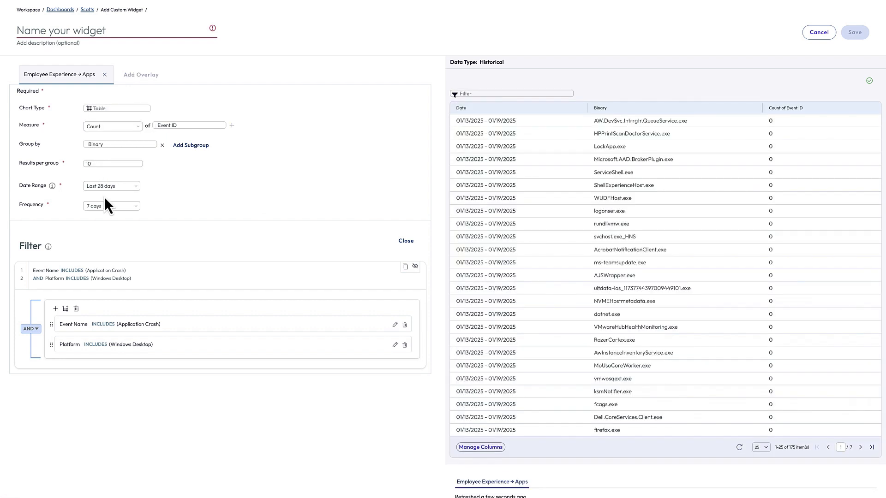
{"action": "left_click", "coordinate": [95, 206]}
{"action": "left_click", "coordinate": [110, 239]}
Set Results per group to 20.
{"action": "double_click", "coordinate": [88, 164]}
{"action": "type", "text": "20"}
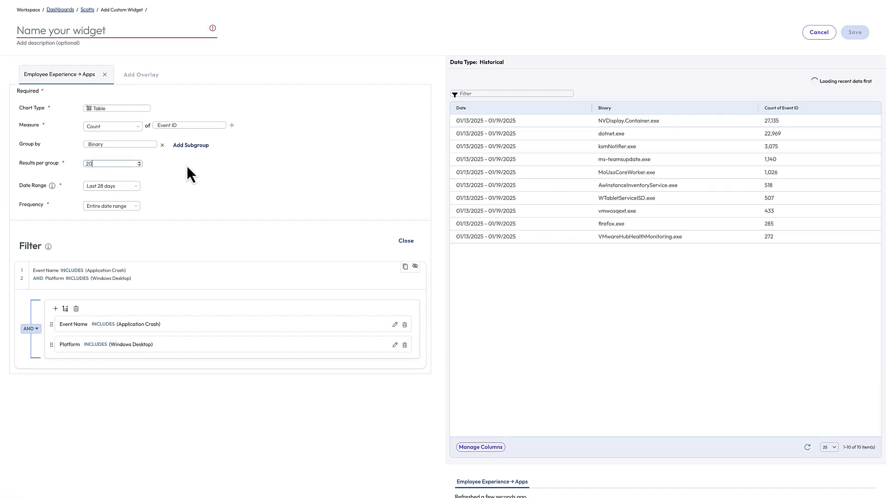
{"action": "left_click", "coordinate": [237, 178]}
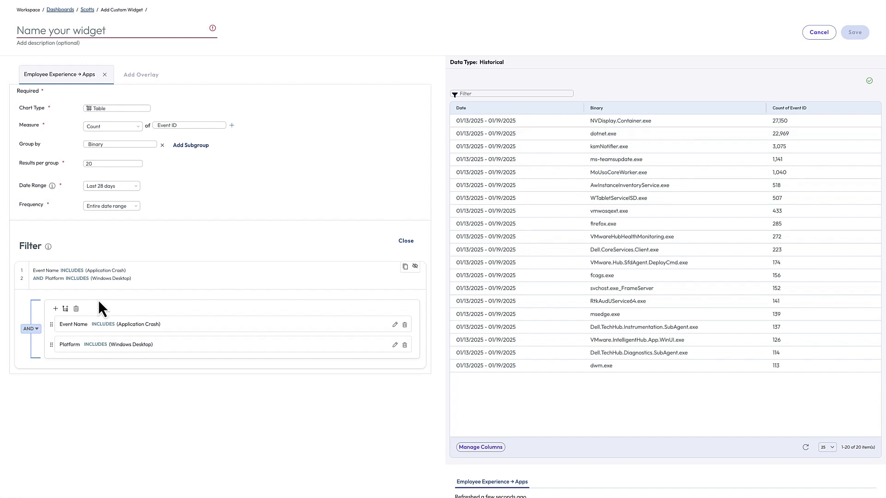
Add a third filter rule: Binary includes dotnet.exe.
{"action": "left_click", "coordinate": [56, 308]}
{"action": "left_click", "coordinate": [69, 370]}
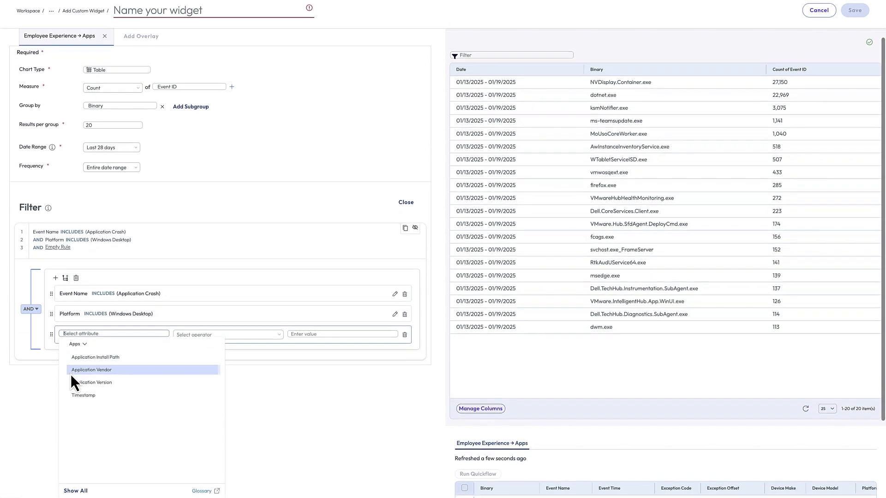
{"action": "type", "text": "binar"}
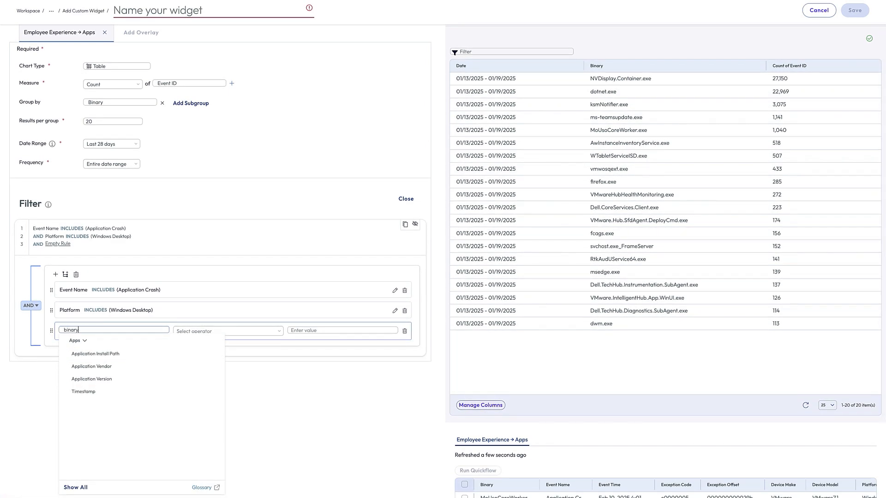
{"action": "type", "text": "y"}
{"action": "left_click", "coordinate": [98, 378]}
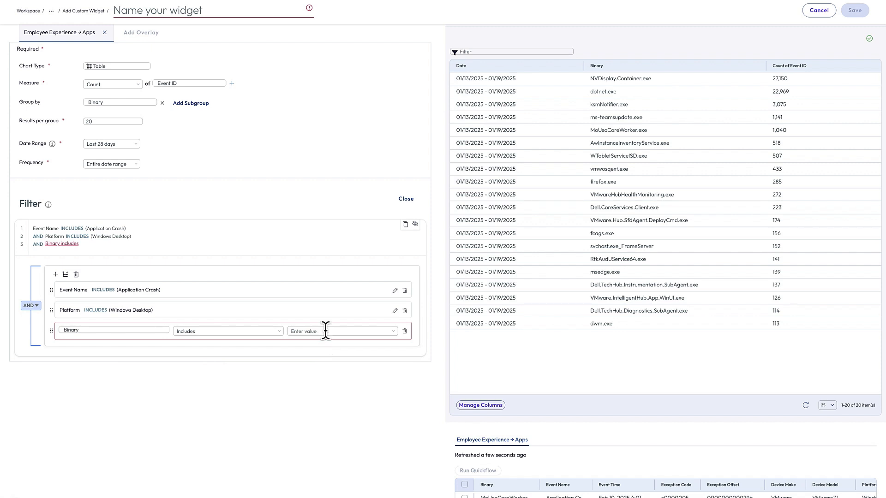
{"action": "left_click", "coordinate": [325, 331]}
{"action": "type", "text": "dotnet"}
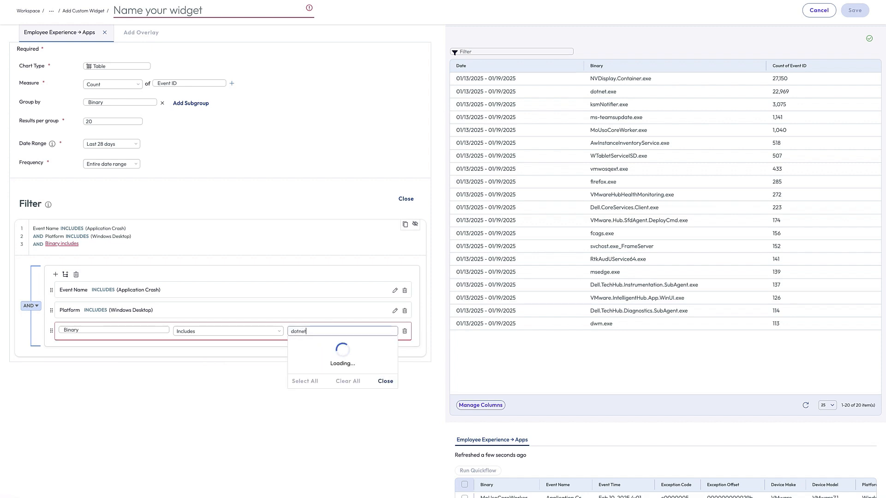
{"action": "type", "text": ".exe"}
{"action": "left_click", "coordinate": [323, 342]}
{"action": "left_click", "coordinate": [350, 262]}
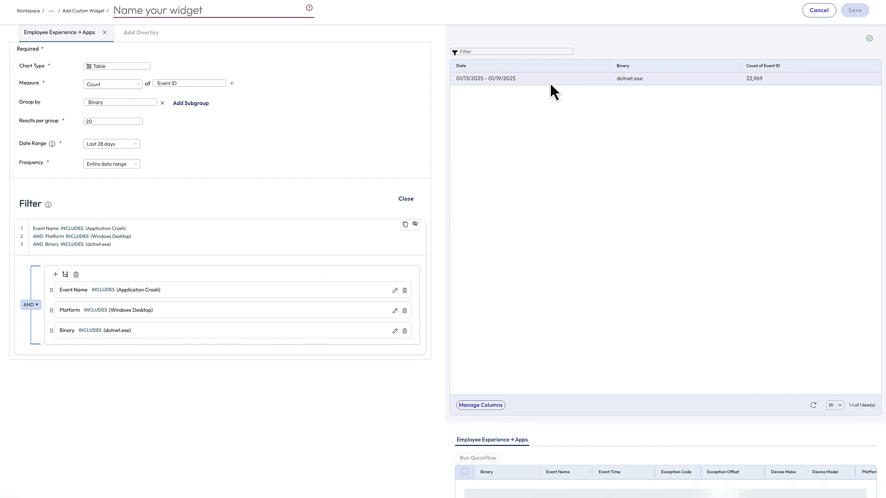
{"action": "left_click_drag", "start_coordinate": [107, 103], "coordinate": [71, 105]}
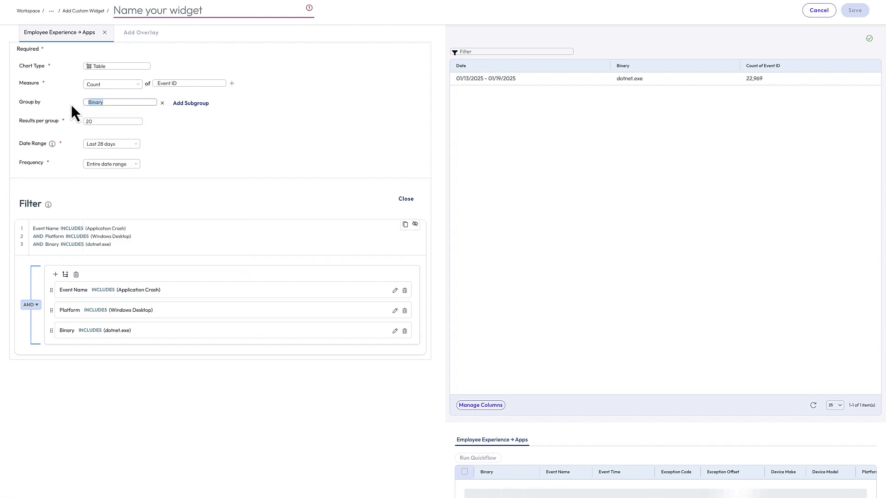
Replace the Binary grouping with App Version (Normalized), listing seven dotnet.exe versions.
{"action": "type", "text": "app vers"}
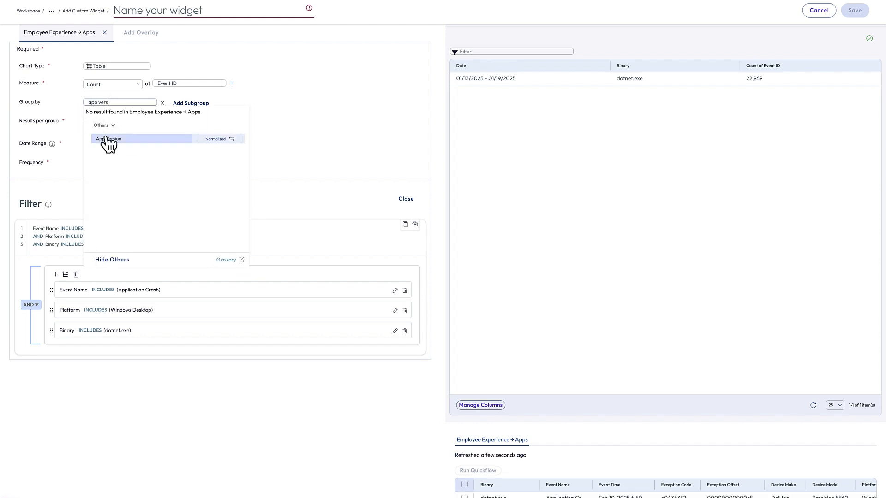
{"action": "left_click", "coordinate": [105, 140]}
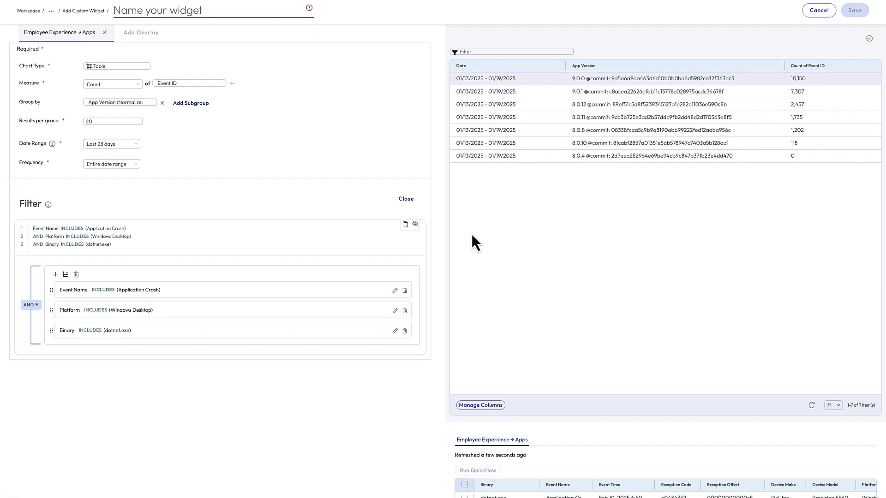
{"action": "scroll", "coordinate": [362, 215], "scroll_direction": "up", "scroll_amount": 1}
{"action": "scroll", "coordinate": [362, 212], "scroll_direction": "up", "scroll_amount": 1}
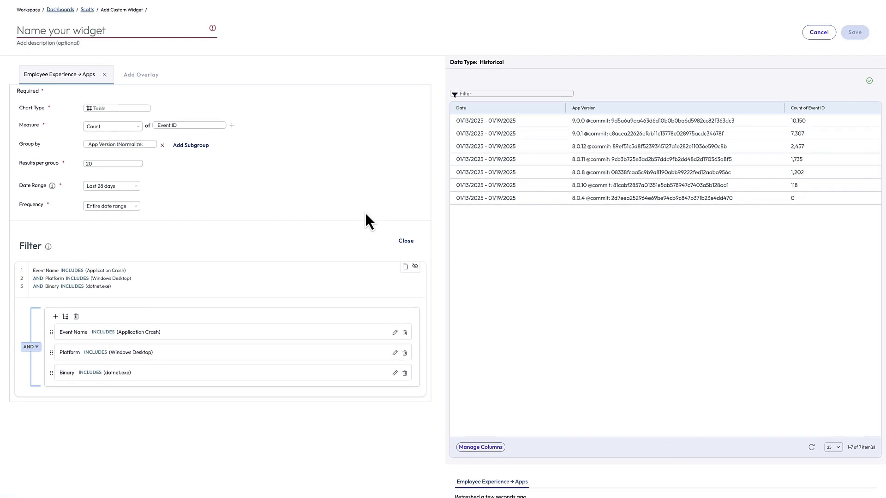
Name the widget 'Visual Studio Crashes by Version (Last 28 days)', correcting typos along the way.
{"action": "left_click", "coordinate": [124, 30]}
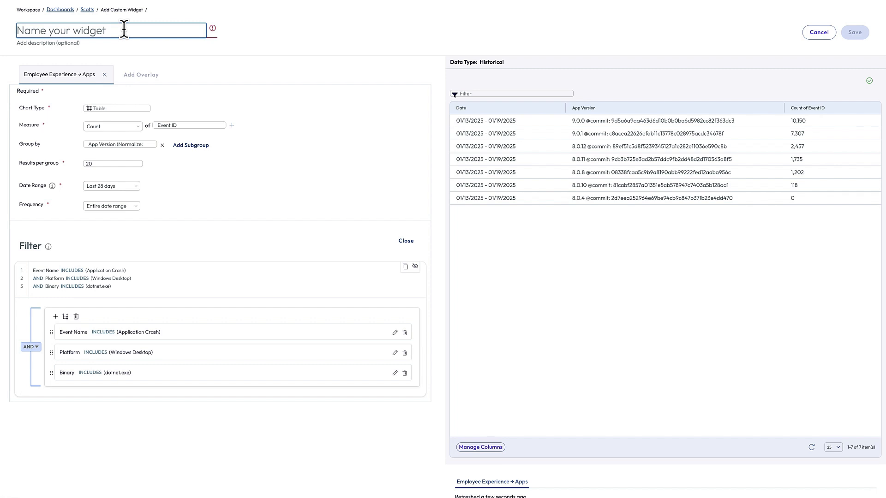
{"action": "type", "text": "Bu"}
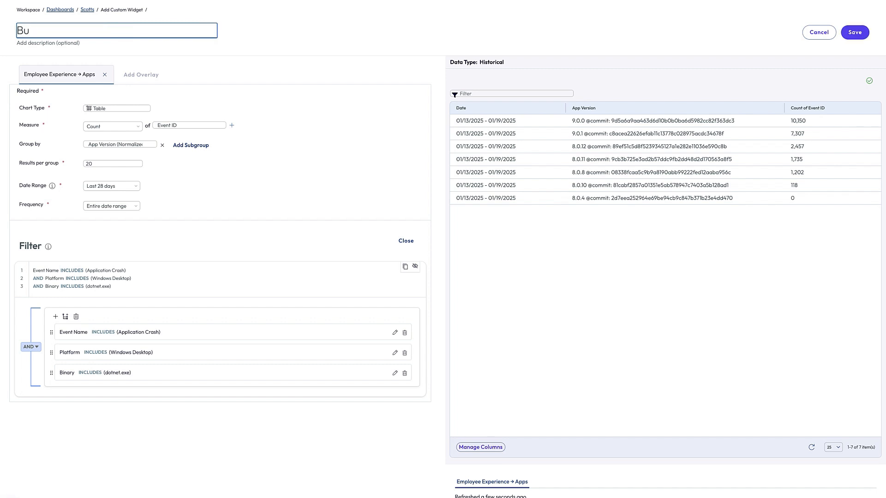
{"action": "type", "text": "sVus"}
{"action": "type", "text": "isual Stud"}
{"action": "type", "text": "io Crahes"}
{"action": "key", "text": "BackSpace"}
{"action": "key", "text": "BackSpace"}
{"action": "key", "text": "BackSpace"}
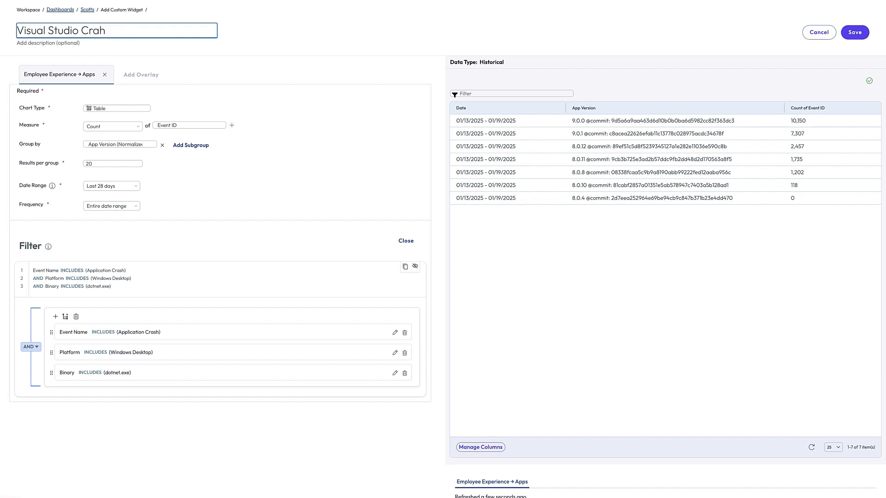
{"action": "type", "text": "ses"}
{"action": "key", "text": "BackSpace"}
{"action": "key", "text": "BackSpace"}
{"action": "type", "text": "ges"}
{"action": "key", "text": "BackSpace"}
{"action": "key", "text": "BackSpace"}
{"action": "key", "text": "BackSpace"}
{"action": "key", "text": "BackSpace"}
{"action": "type", "text": "hes by Version (Last 28 days)"}
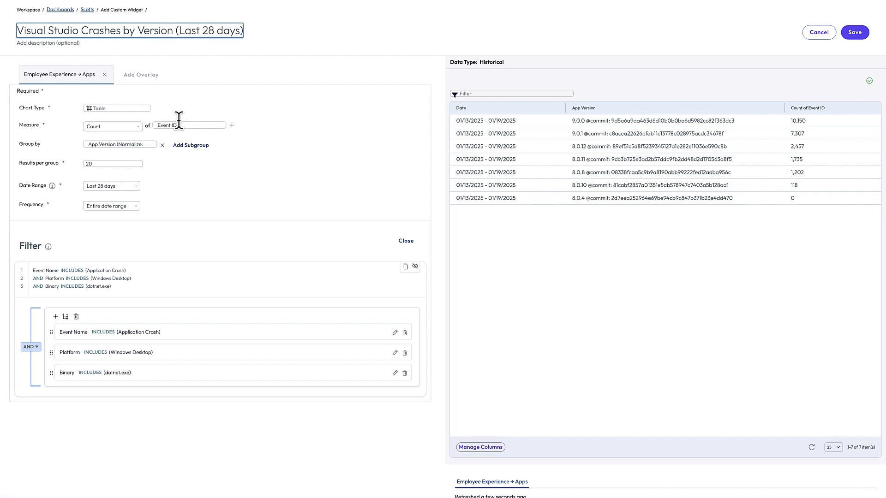
Change the Event Name rule from Application Crash to Application Foreground and remove the App Version grouping.
{"action": "left_click", "coordinate": [395, 332]}
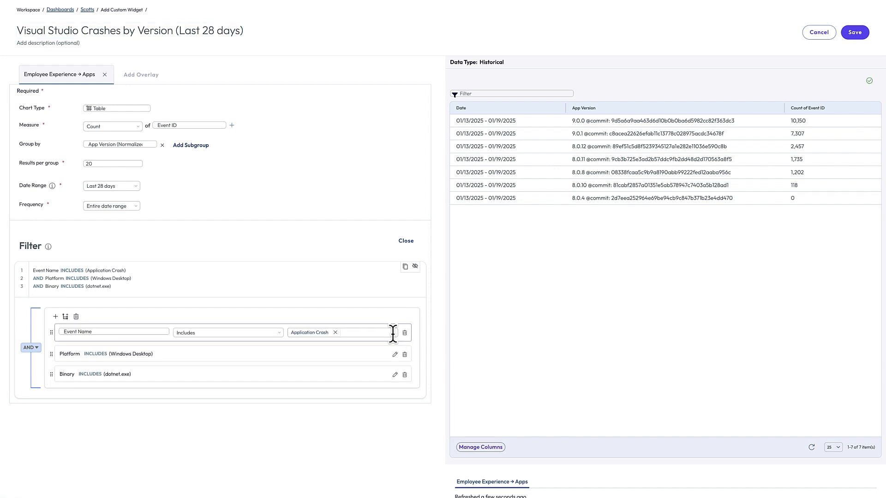
{"action": "left_click", "coordinate": [359, 332]}
{"action": "left_click", "coordinate": [335, 332]}
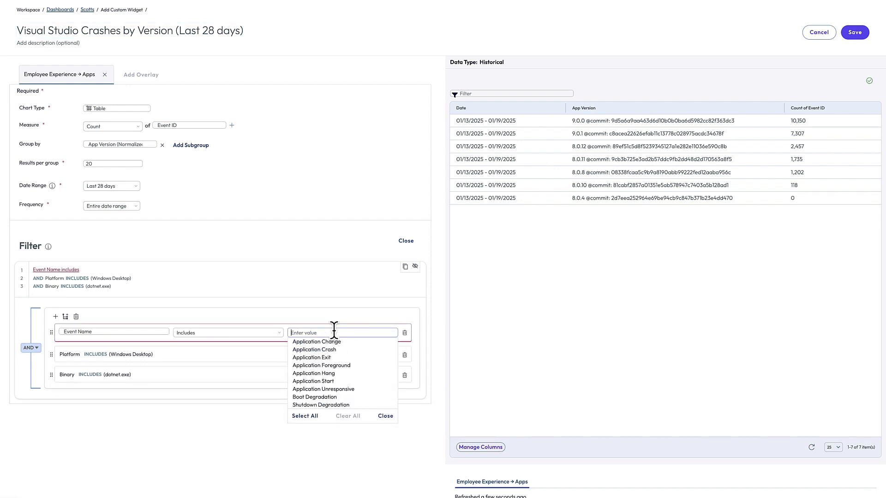
{"action": "left_click", "coordinate": [335, 366]}
{"action": "left_click", "coordinate": [338, 265]}
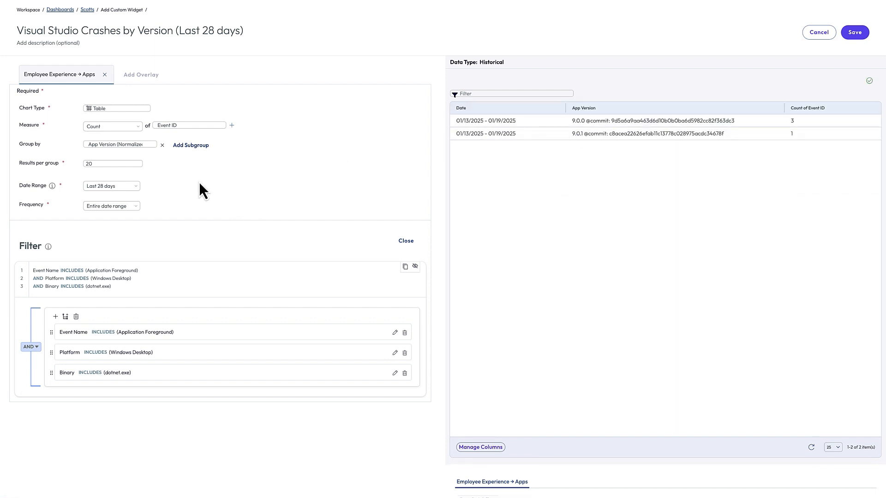
{"action": "left_click", "coordinate": [162, 145]}
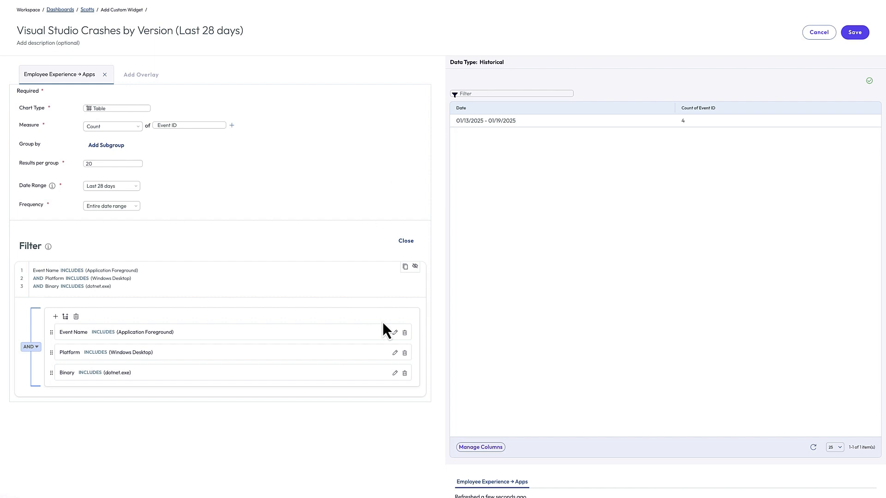
{"action": "left_click", "coordinate": [395, 333]}
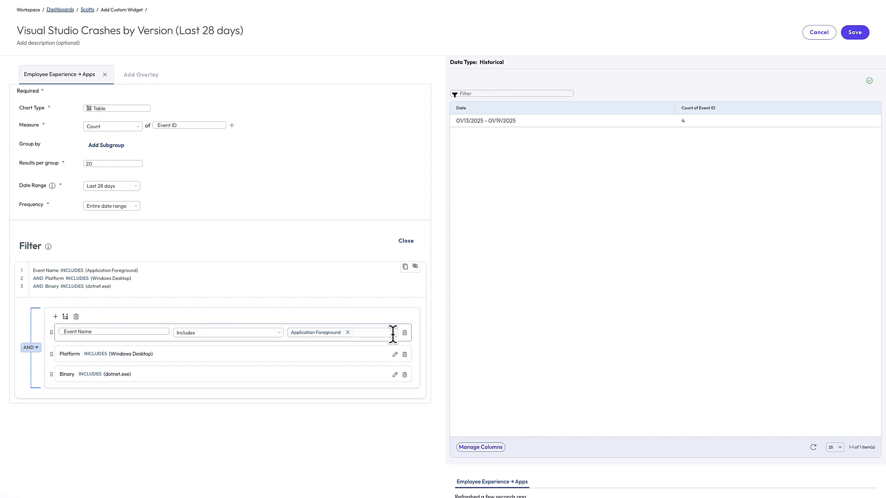